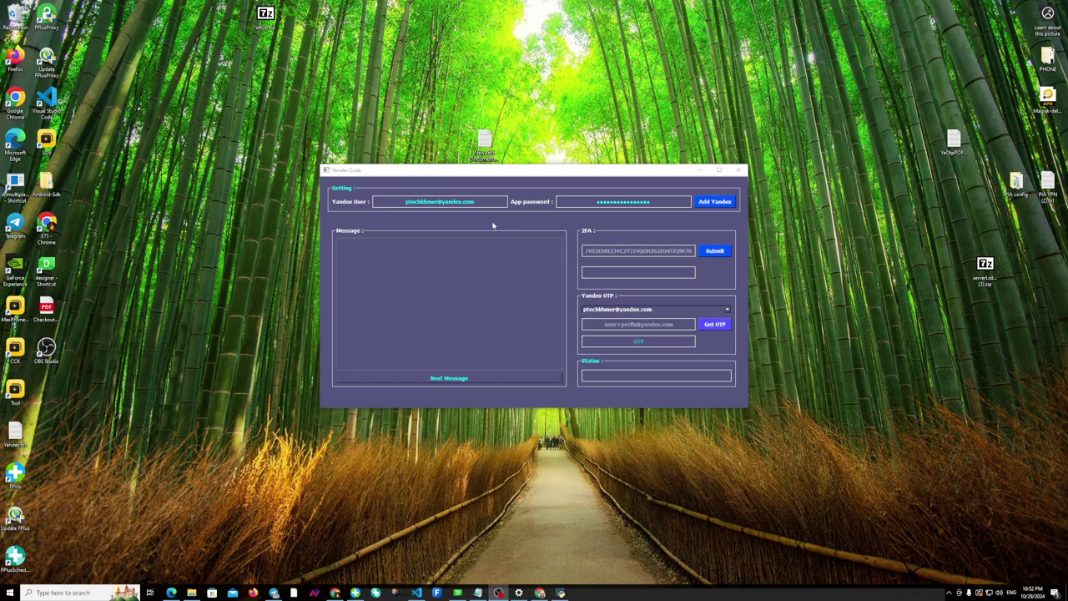
Step: Select the account address and the saved app password value in the login fields
drag(406, 202, 442, 203)
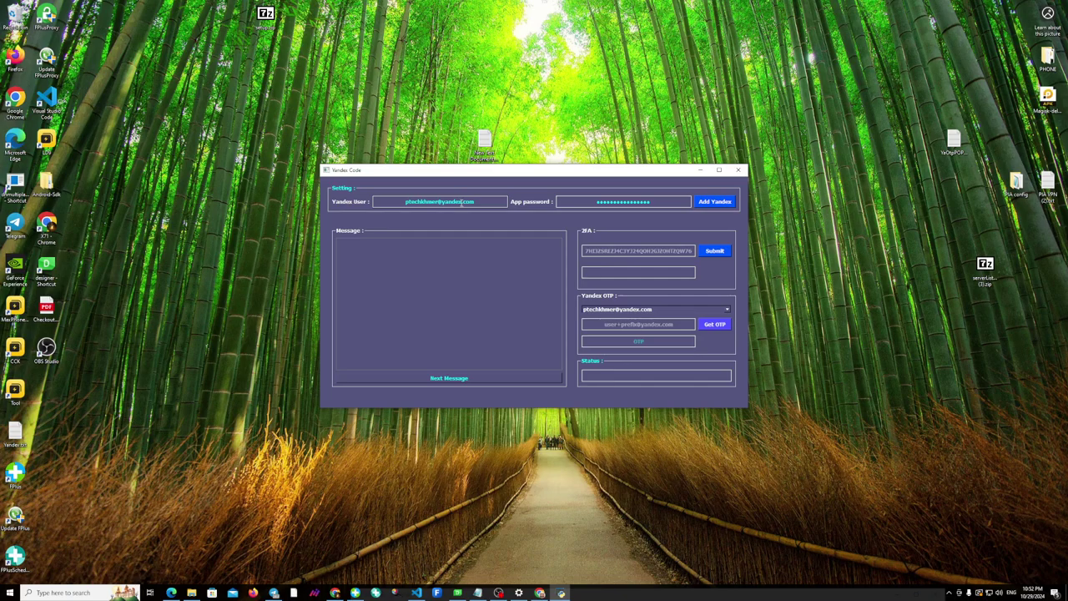
key(Tab)
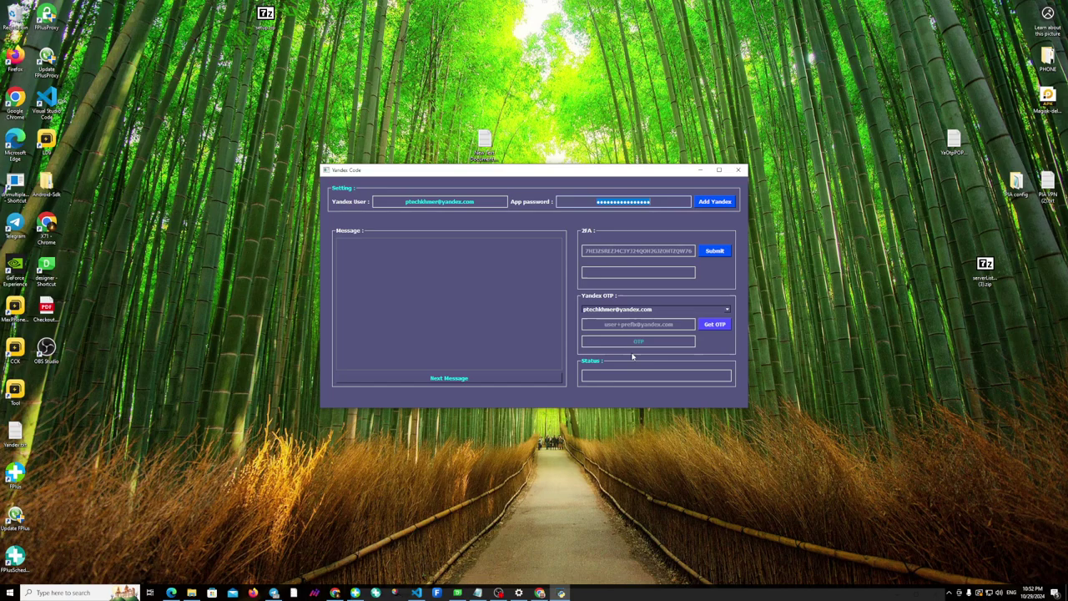
click(540, 593)
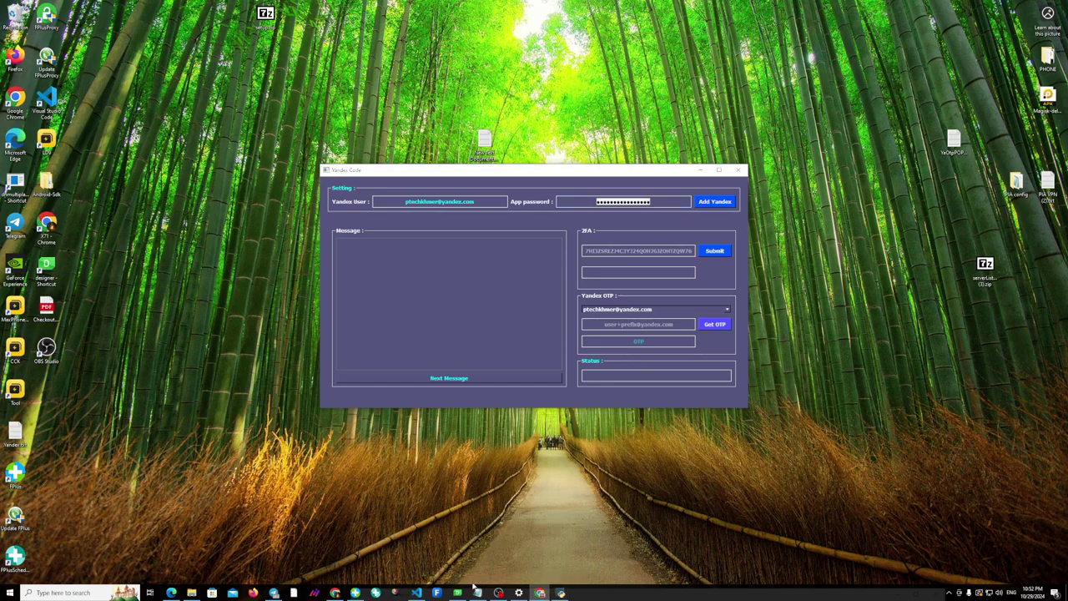
Step: Bring Yandex Mail forward, maximize it, and open All settings from the gear menu
click(335, 593)
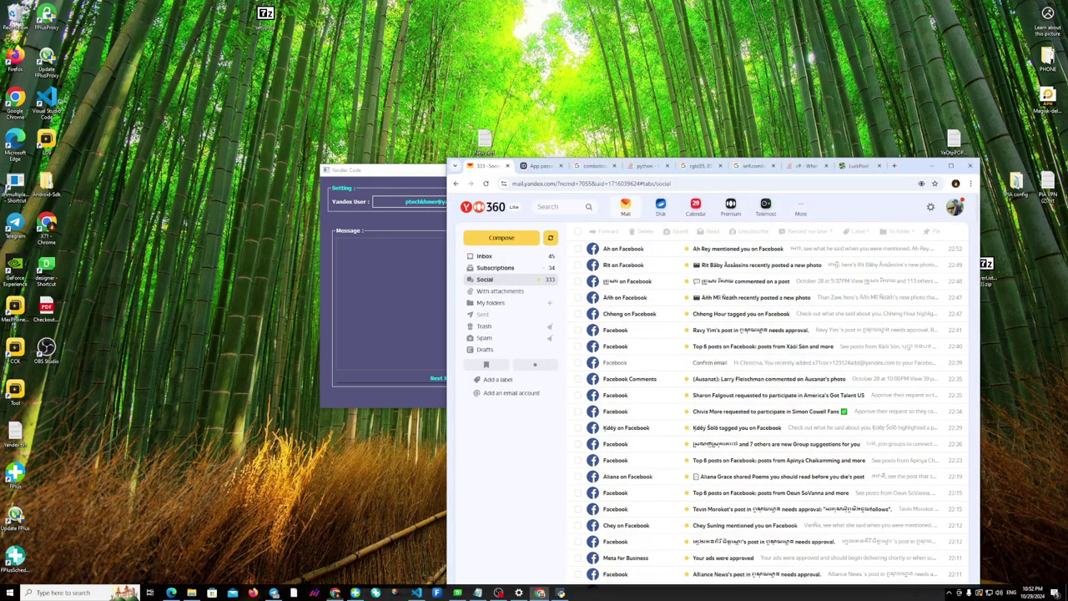
click(950, 166)
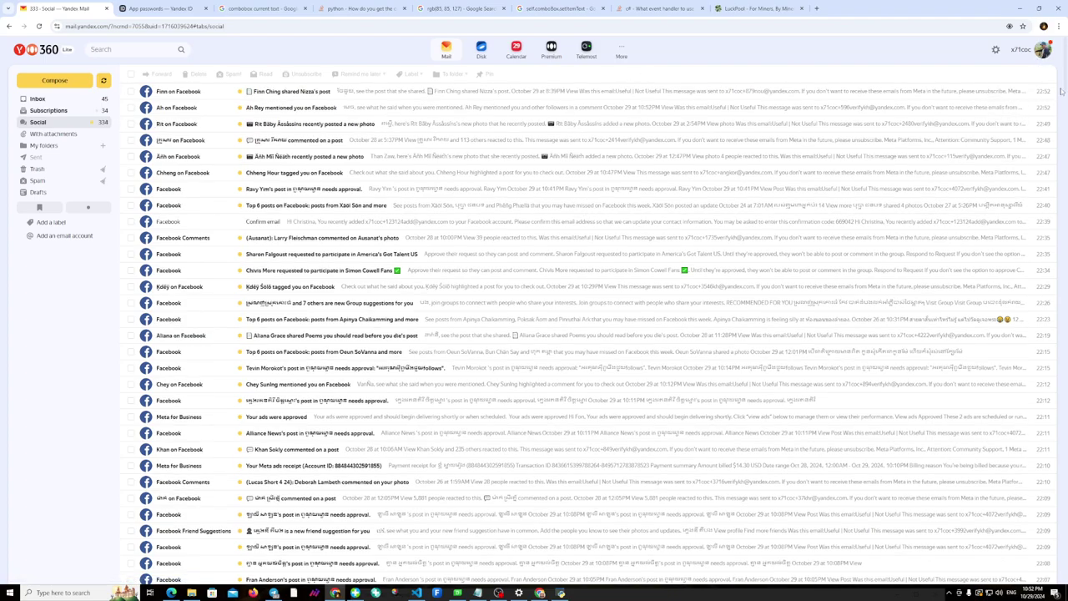
click(996, 55)
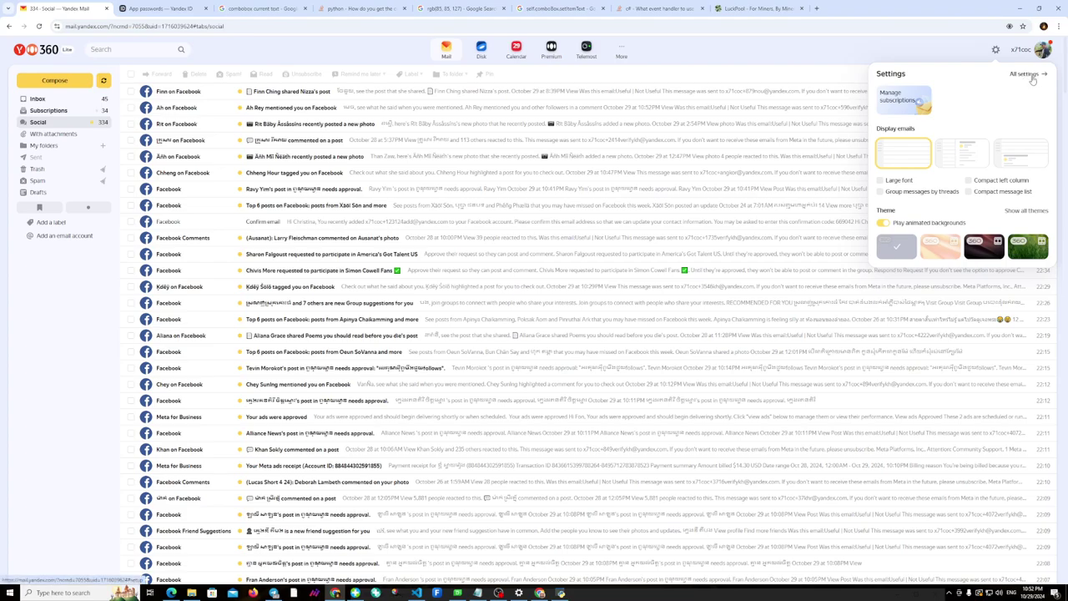
click(1032, 78)
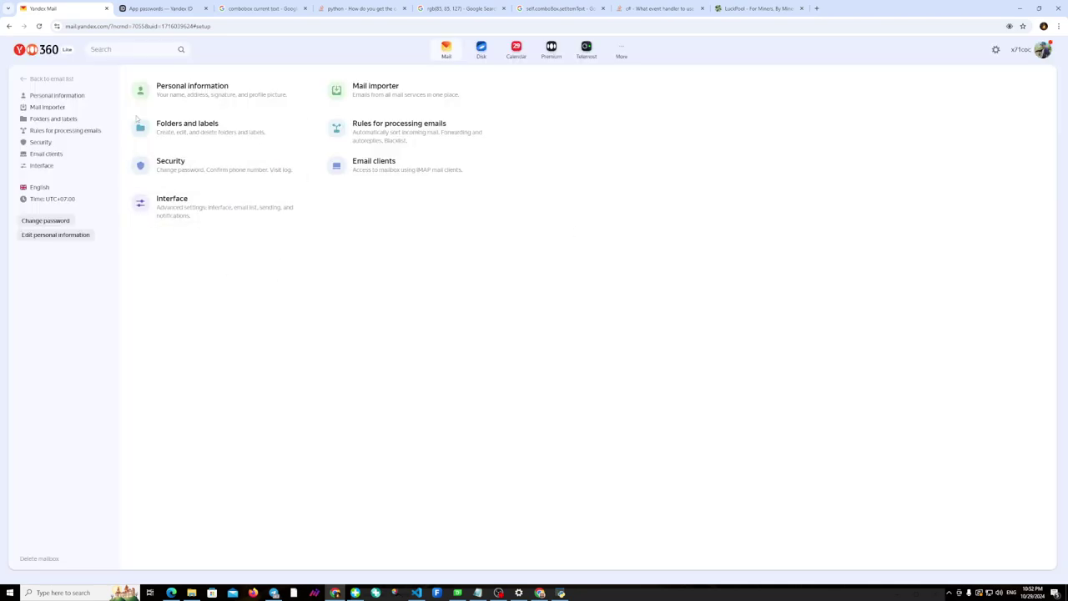
Step: Open the Email clients section, showing IMAP with app passwords and OAuth tokens, and POP3 enabled
click(47, 155)
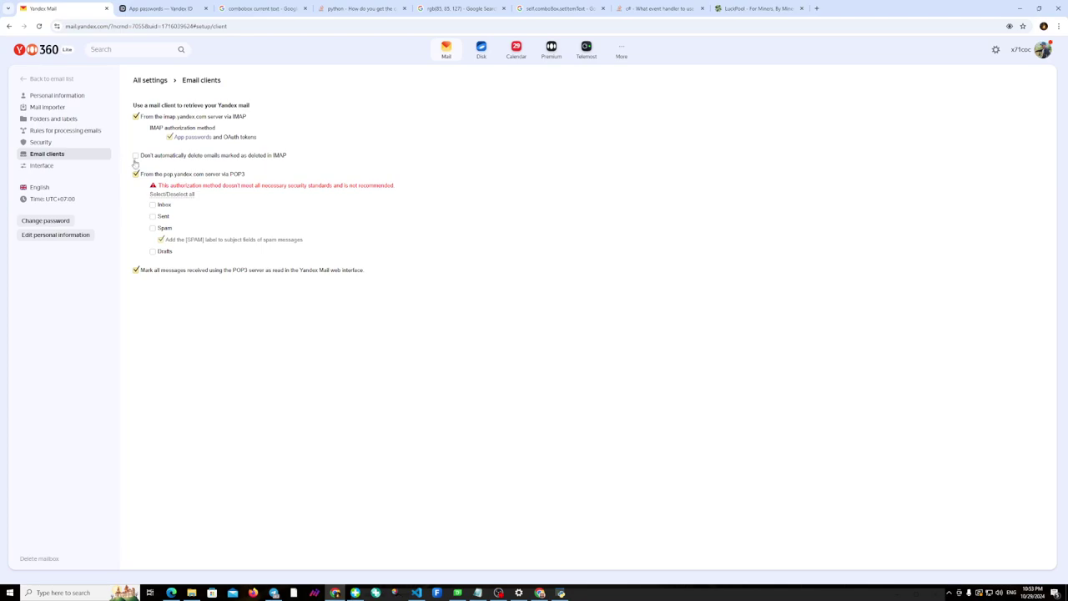
Step: Go through Security settings to the Yandex ID App passwords page
click(45, 148)
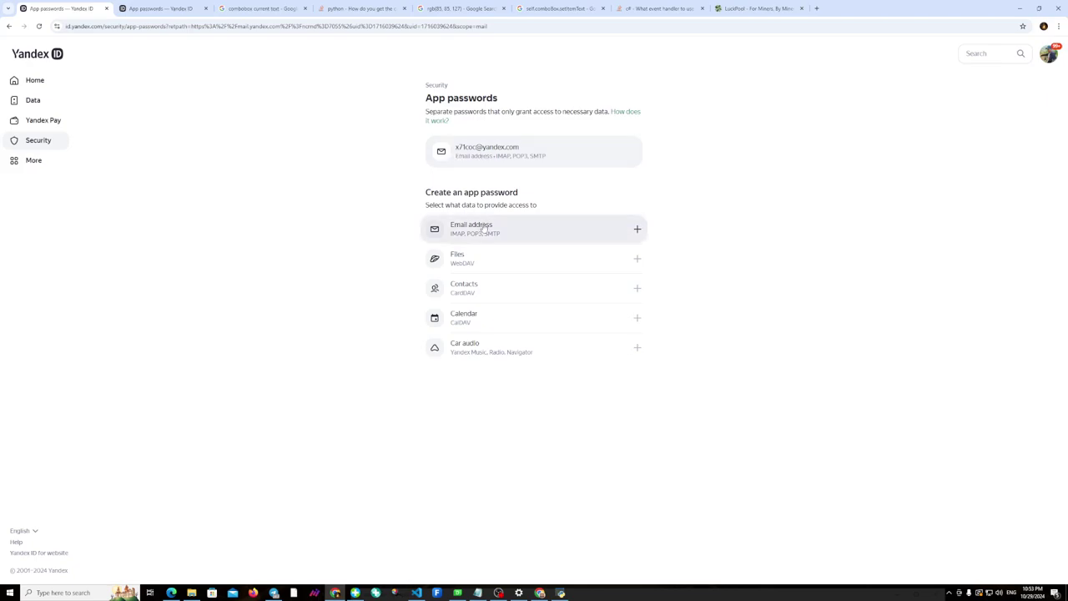
Step: Create an email app password named x71, copy its generated value, and open its details
click(509, 229)
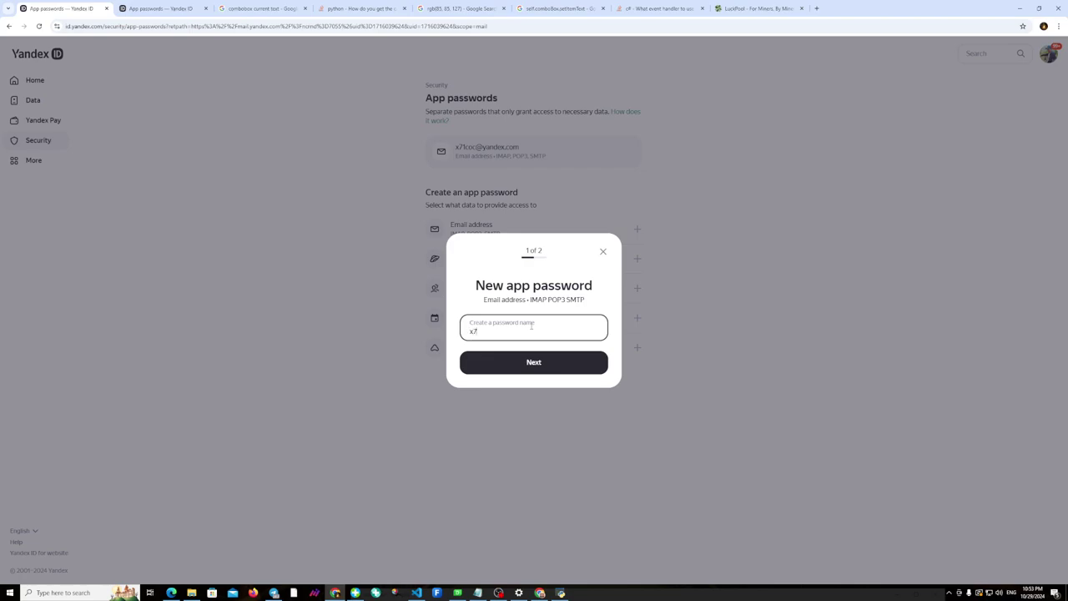
click(535, 372)
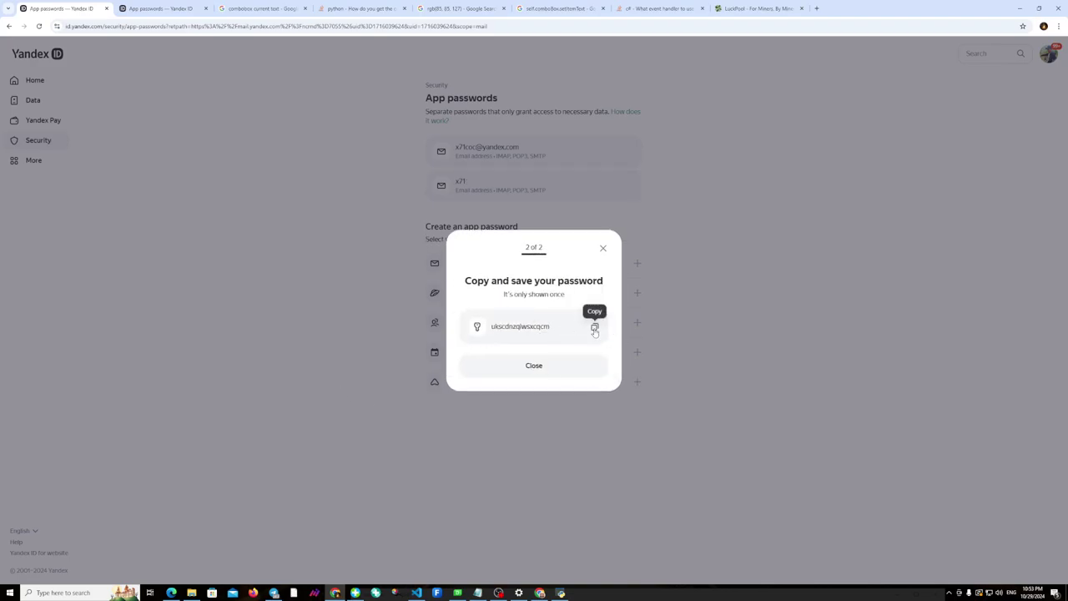
click(594, 327)
click(603, 251)
right_click(488, 187)
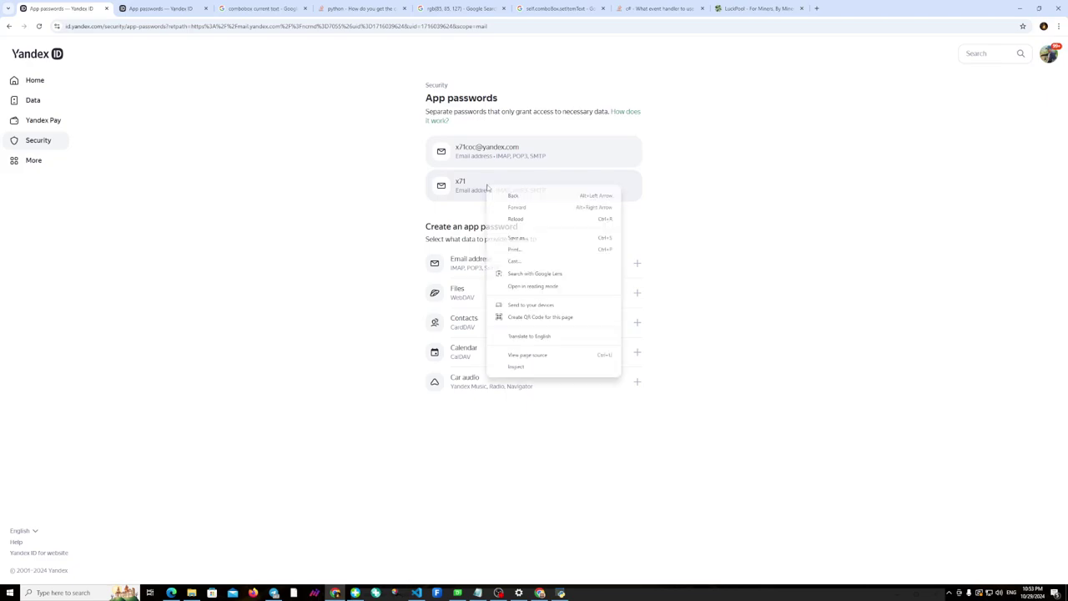
click(460, 189)
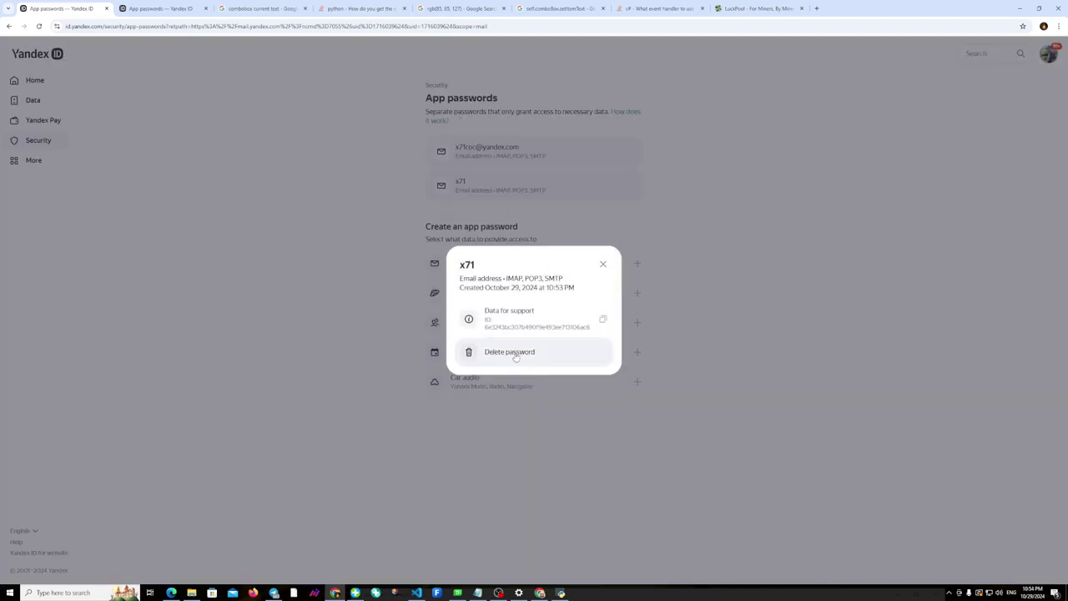
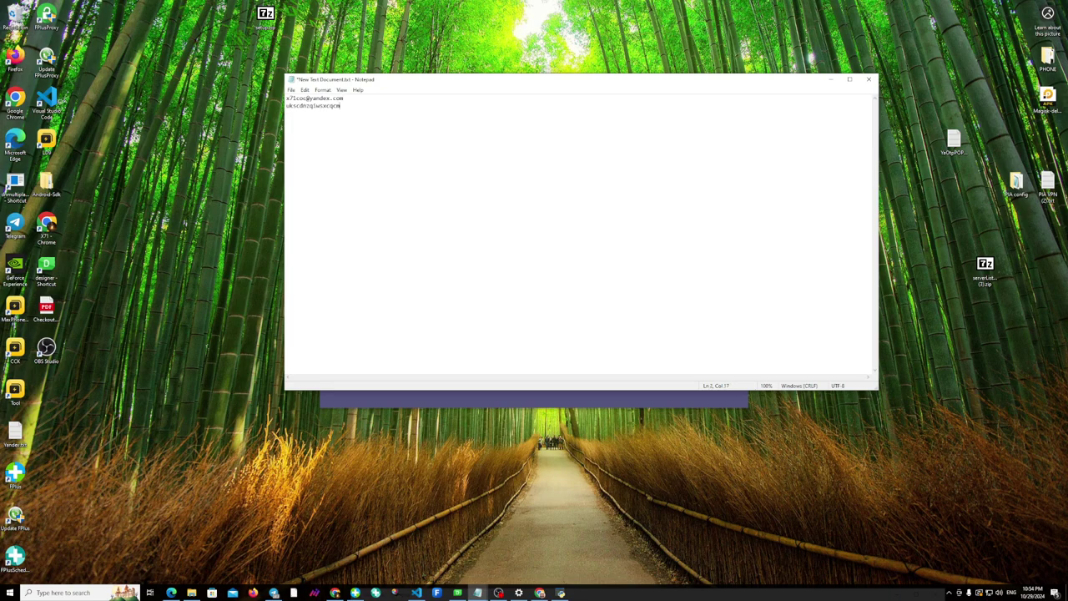
Step: Enter the email address on line 1, paste the app password on line 2, and save New Text Document.txt
click(292, 90)
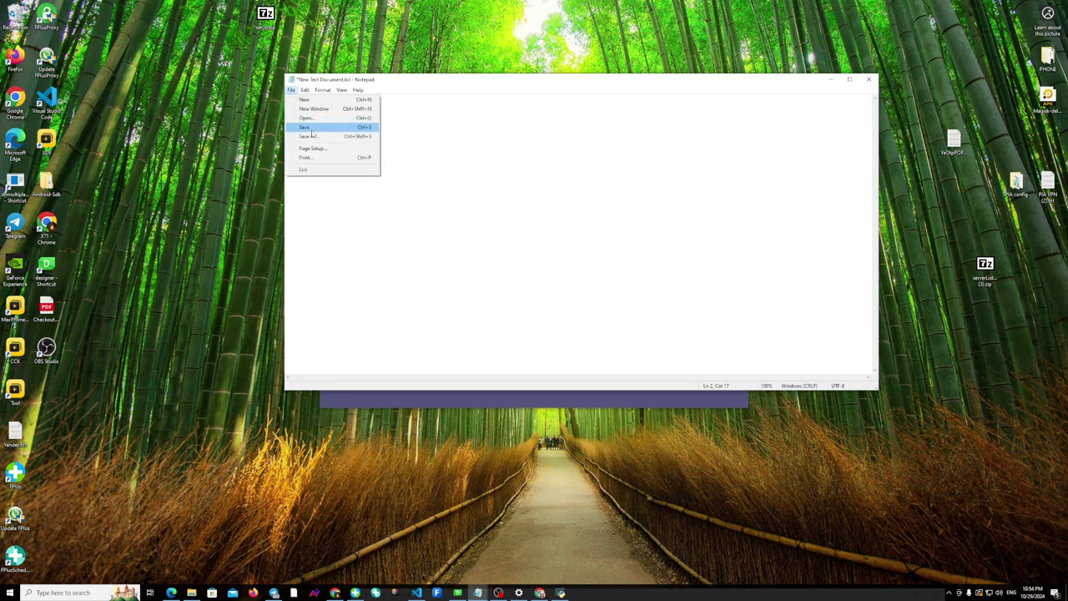
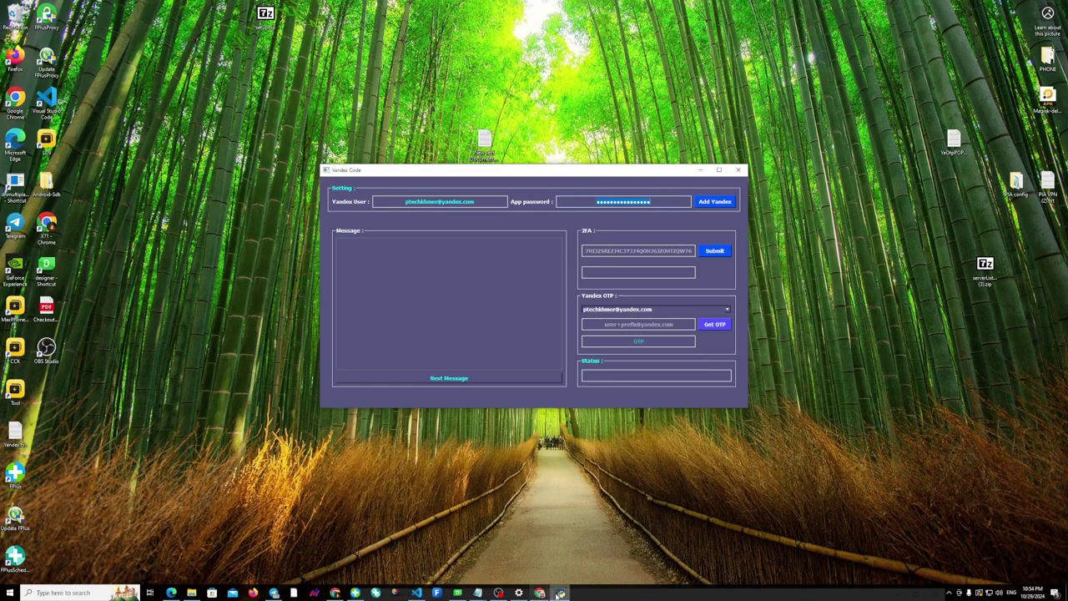
Step: Bring Chrome forward and go from the Yandex ID profile menu to the Yandex Mail inbox
click(335, 592)
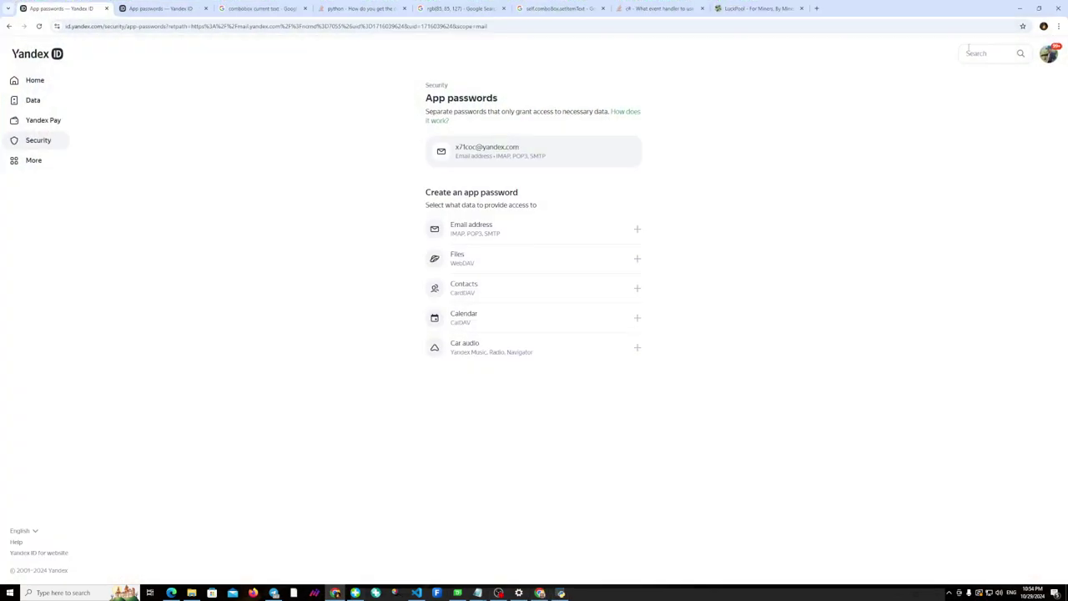
click(1049, 55)
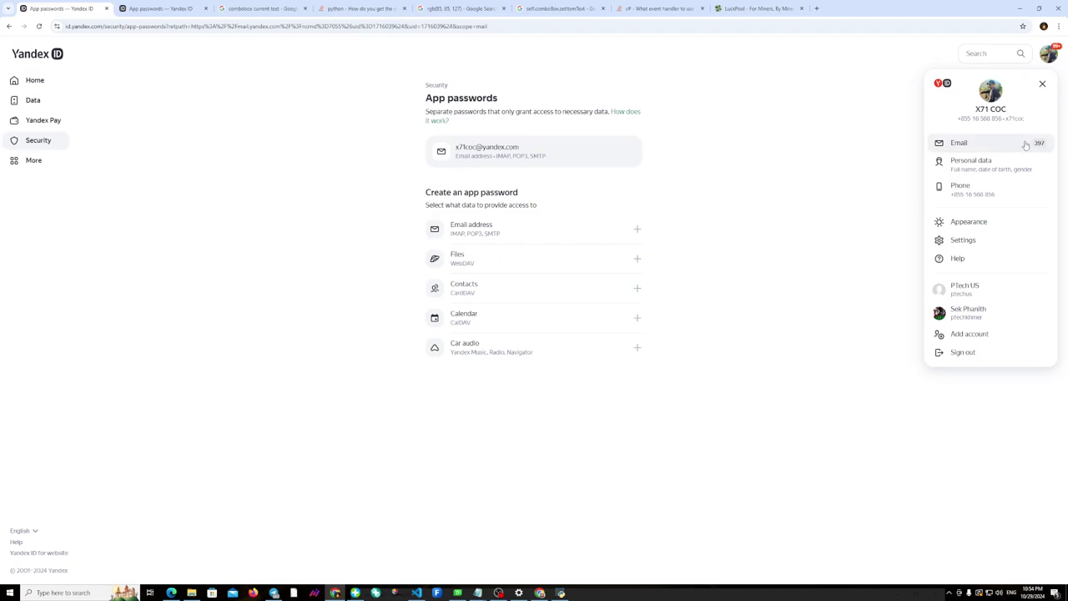
triple_click(982, 108)
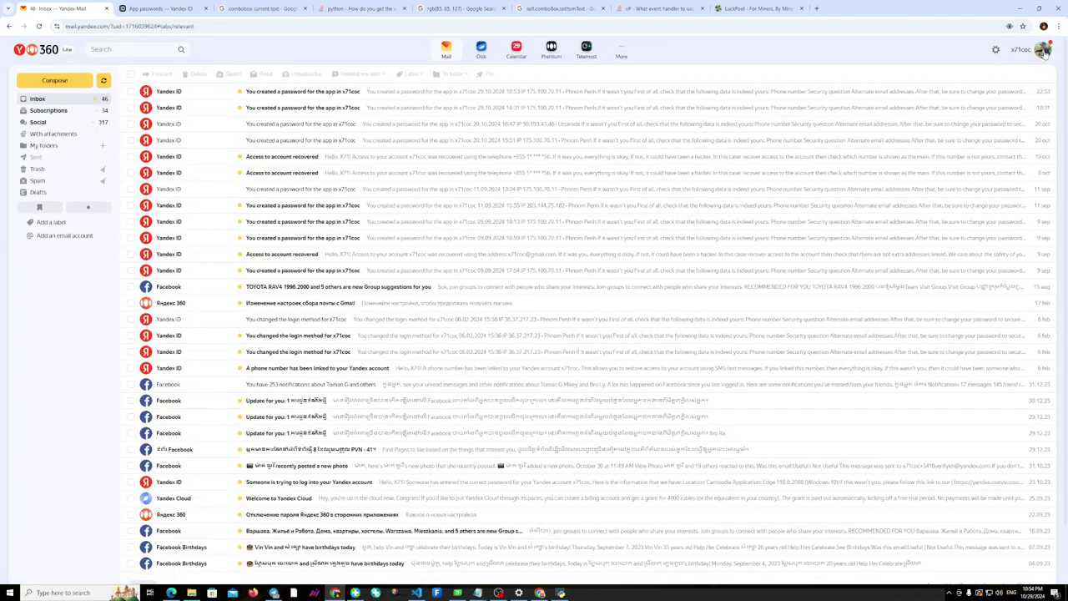
Step: Copy the account's e-mail address from the Yandex Mail profile menu
click(1042, 51)
drag(1037, 111, 980, 112)
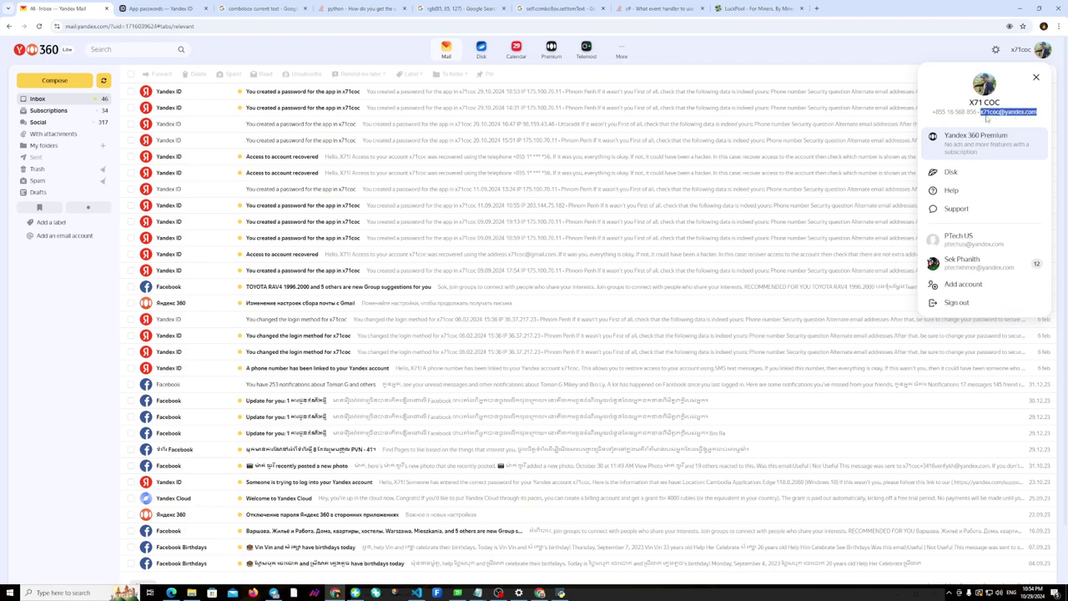
right_click(995, 117)
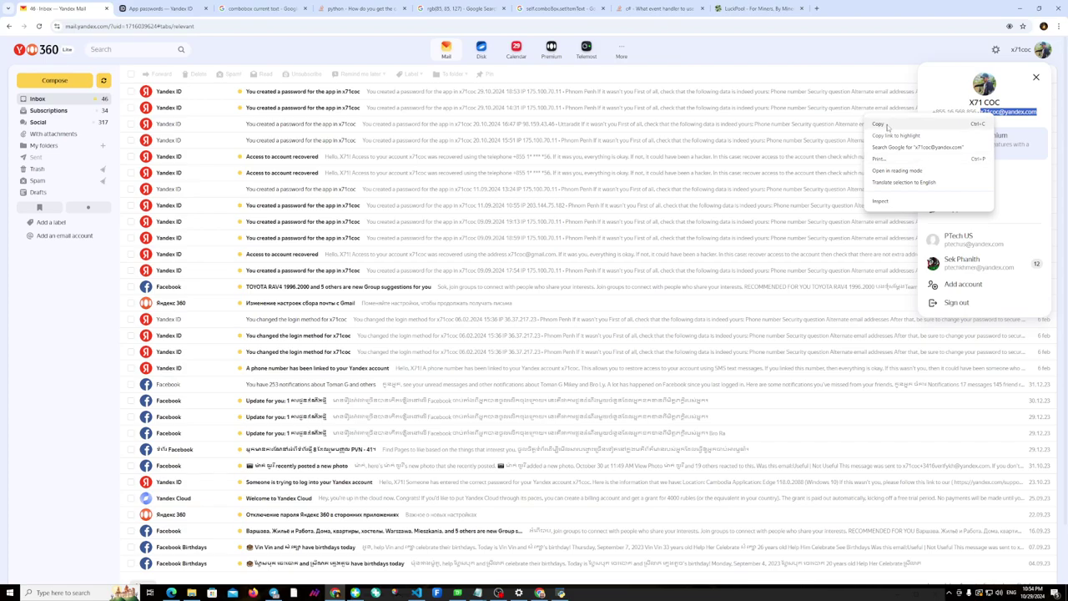
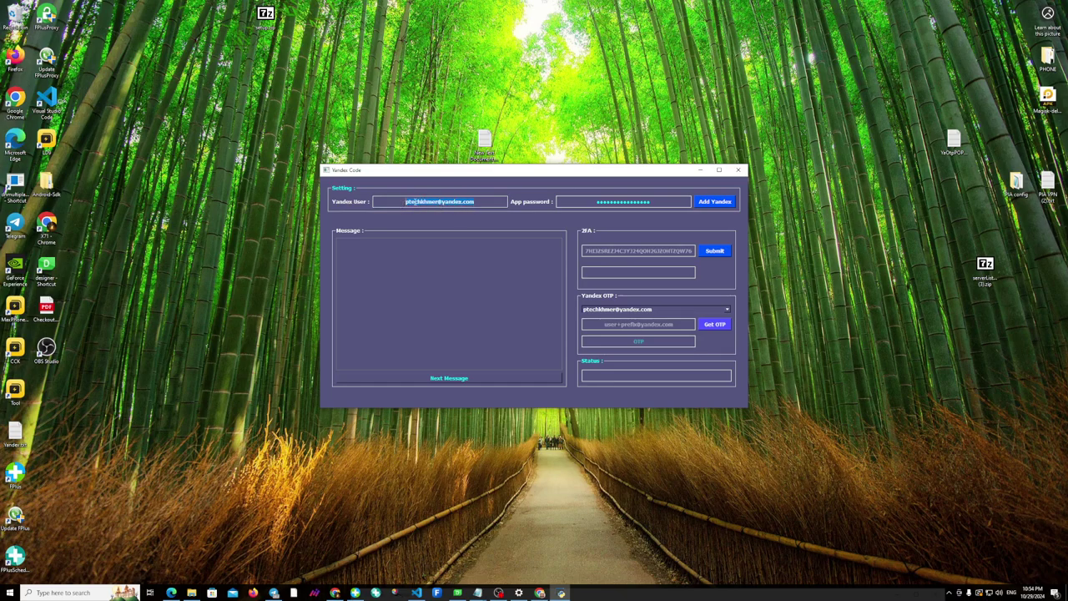
Step: Clear the mistakenly pasted text from the Yandex User field and open the desktop credentials file in Notepad
right_click(417, 203)
click(432, 249)
key(BackSpace)
double_click(485, 143)
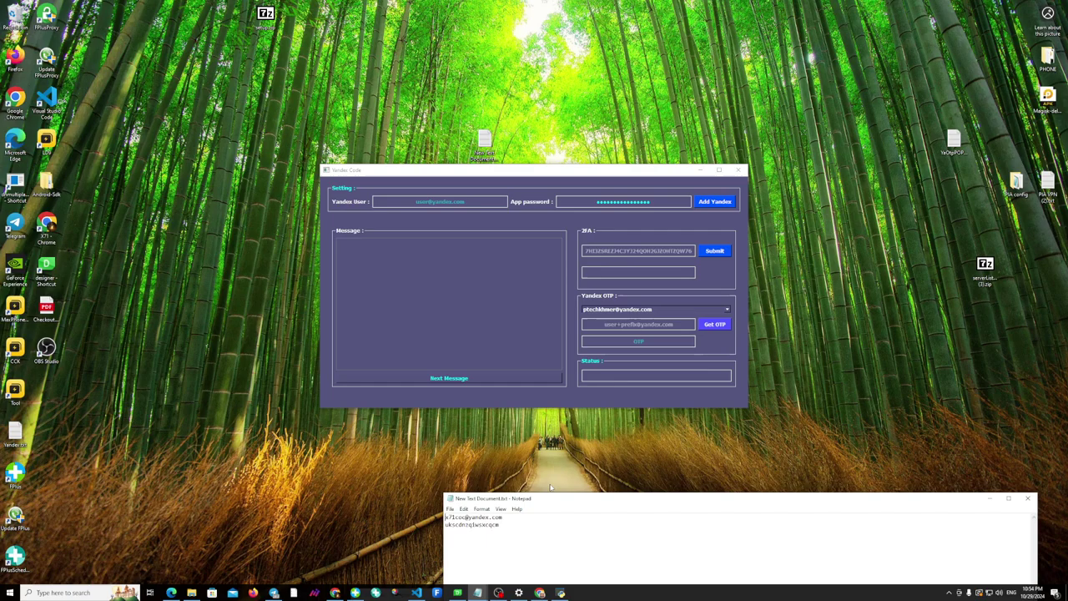
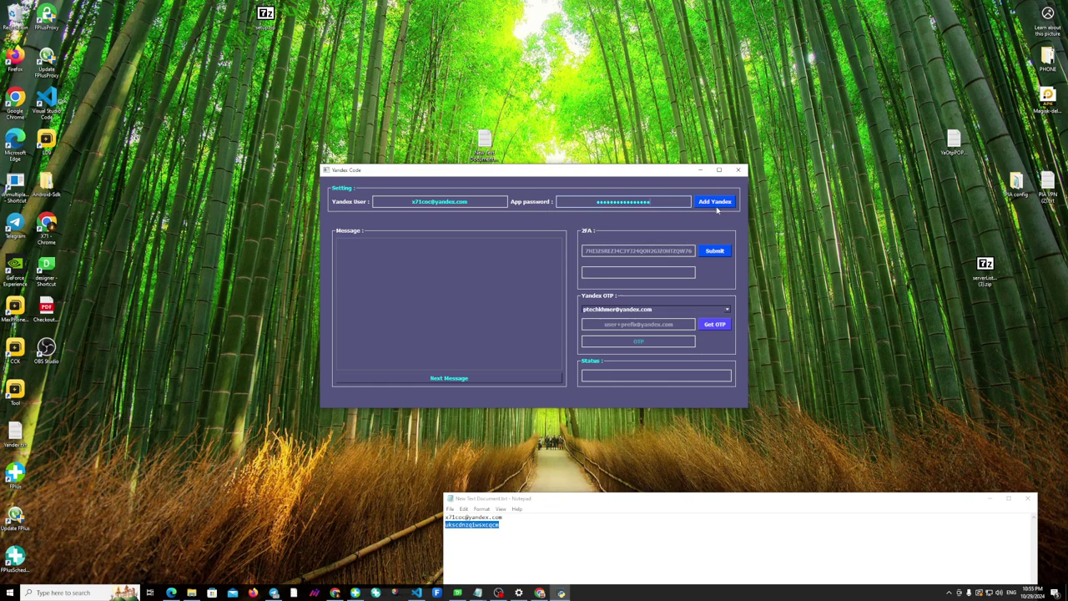
Step: Move the Yandex Code window up and to the left on the desktop
drag(614, 173, 562, 78)
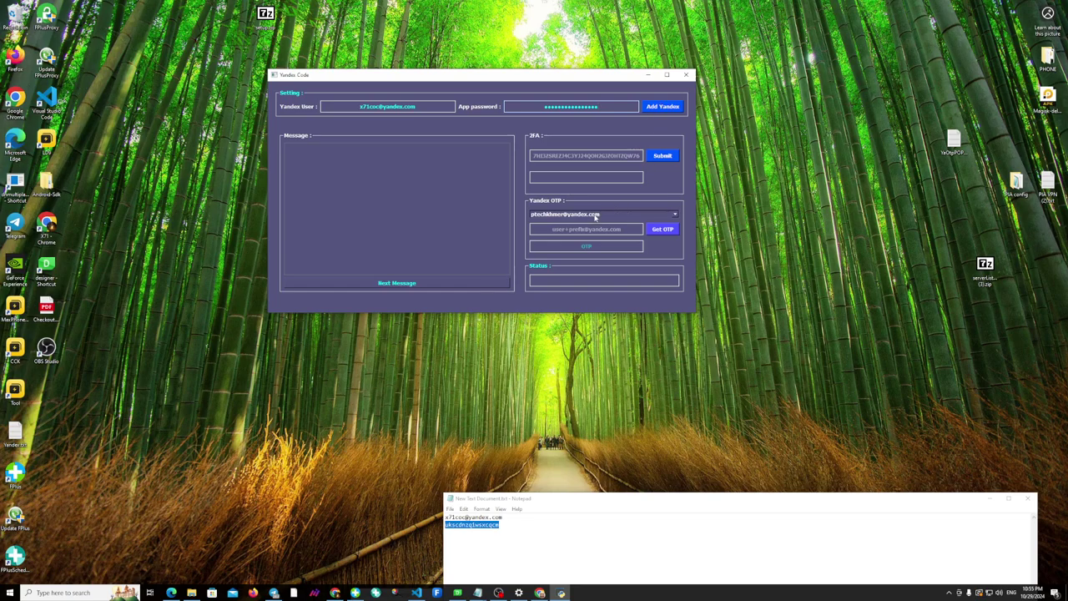
Step: Select the entire masked app password in the App password field so it can be replaced
click(607, 106)
double_click(599, 111)
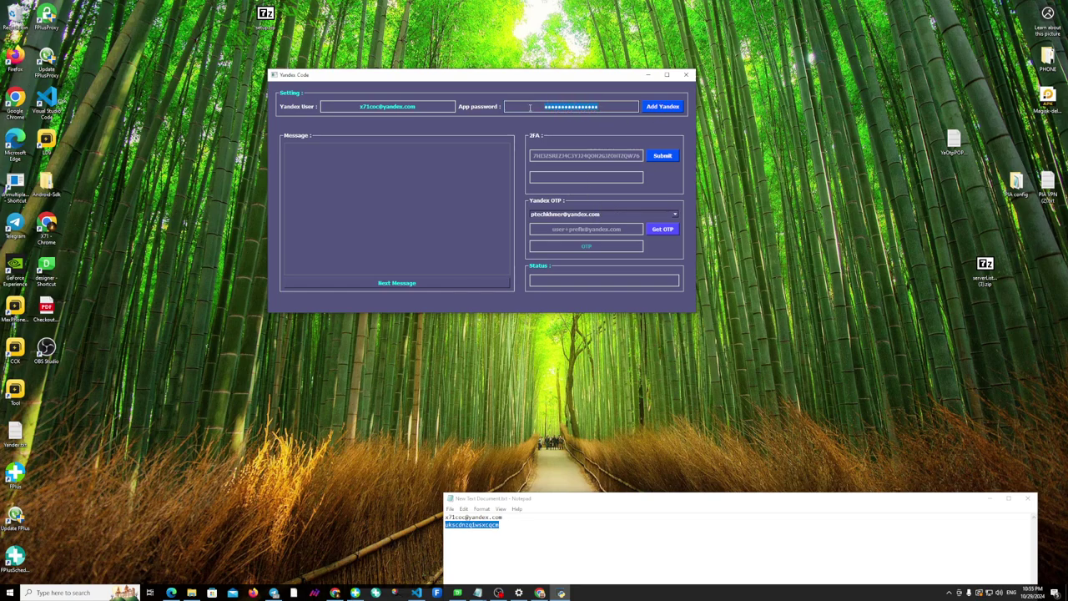